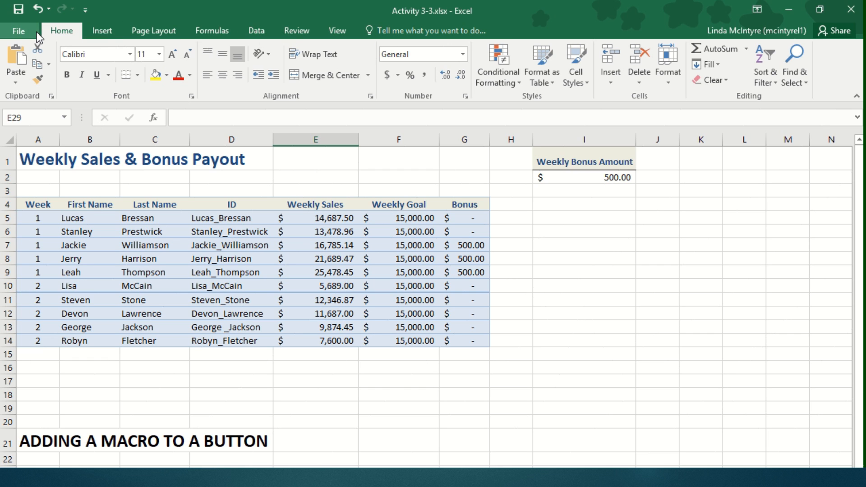
click(17, 32)
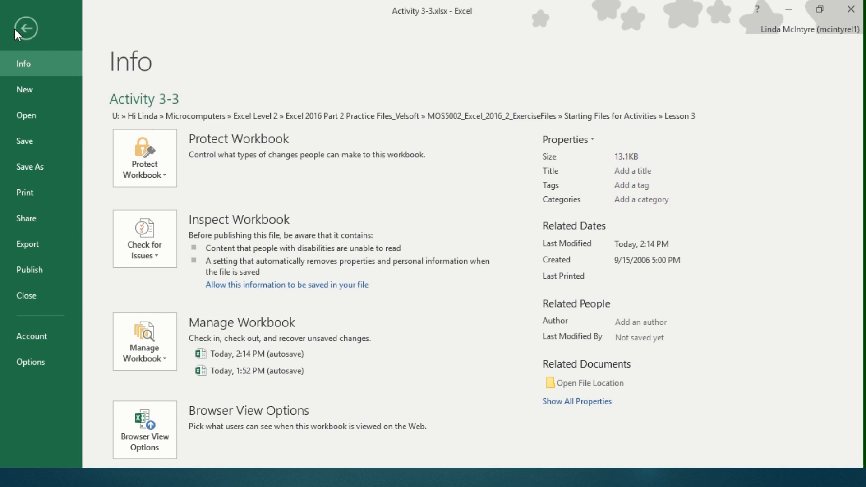
click(21, 365)
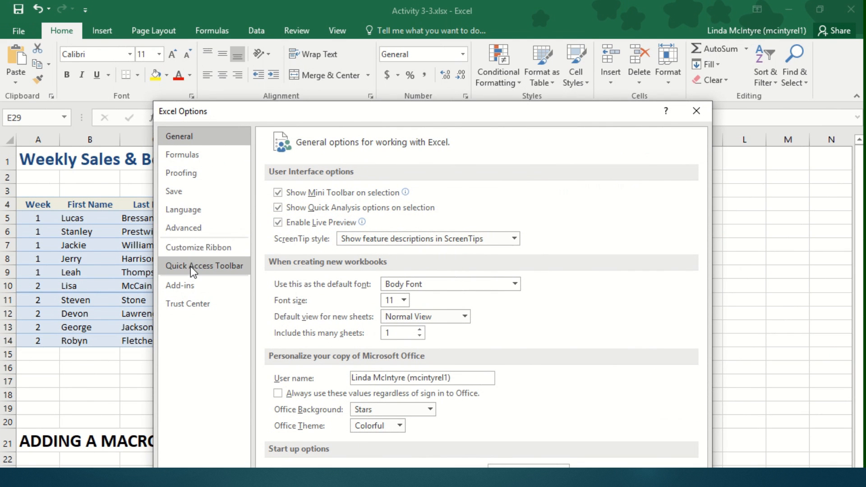
click(191, 250)
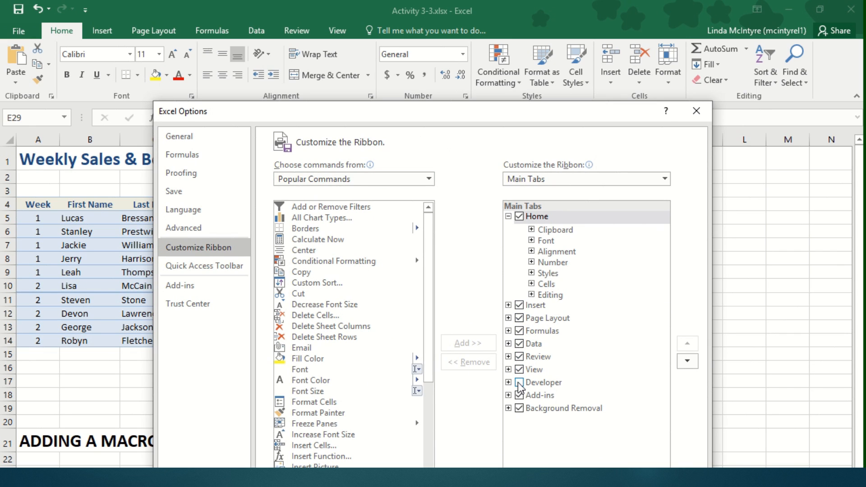
key(Escape)
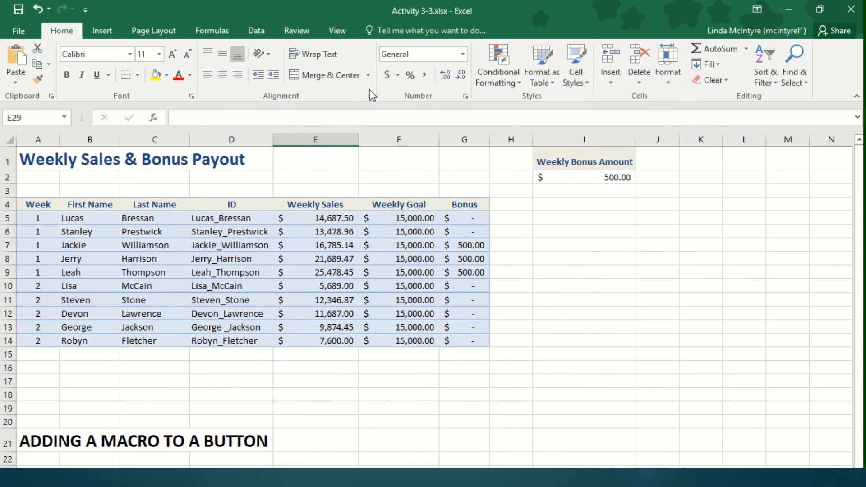
- Customize the ribbon to show the Developer tab among the main tabs
right_click(321, 88)
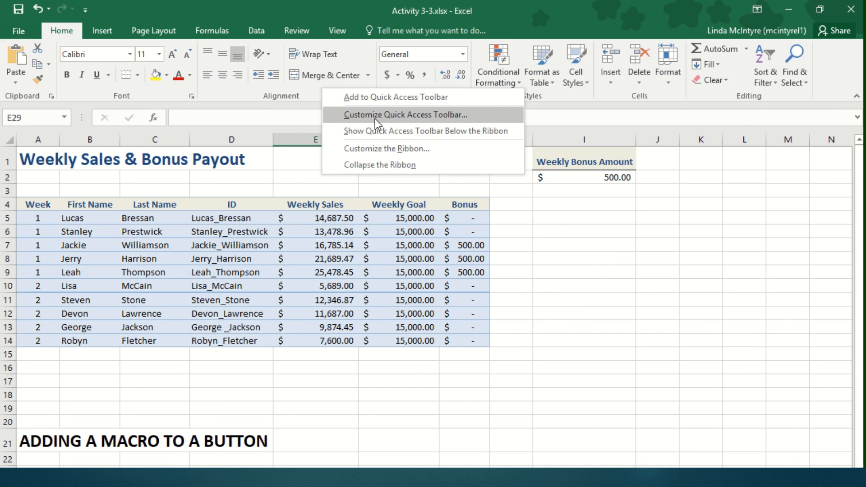
click(372, 149)
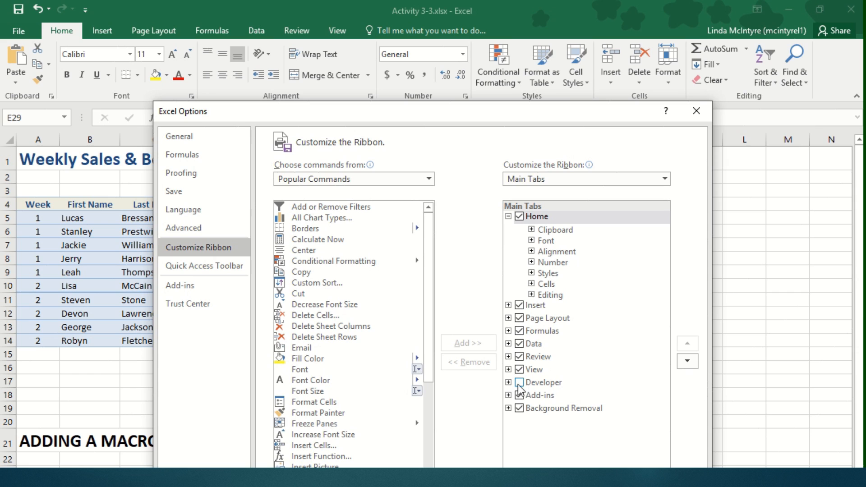
click(520, 383)
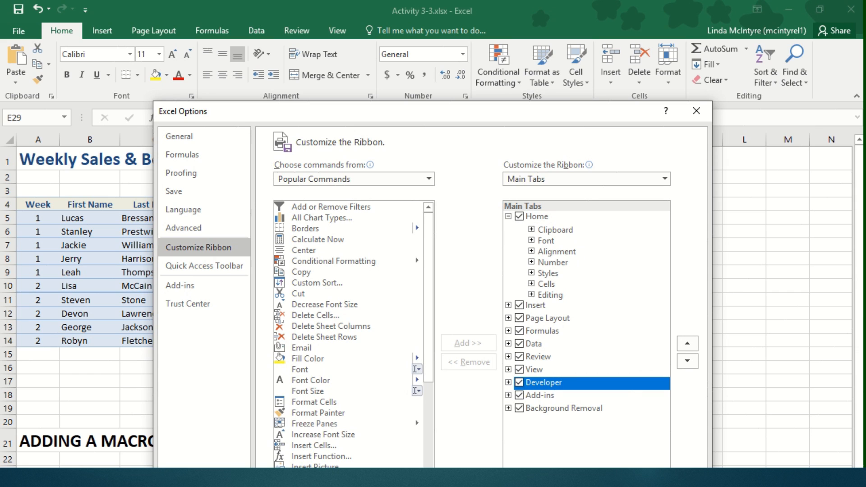
key(Return)
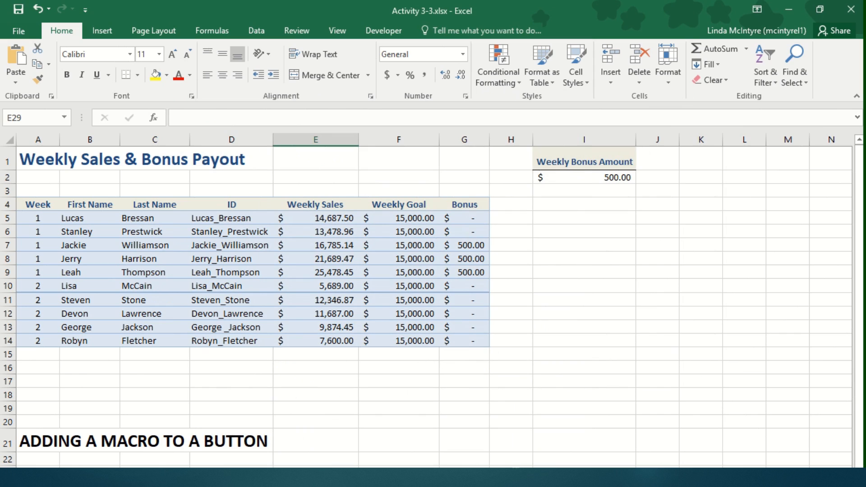
- Insert a Button form control beside the sales table, spanning about I7 to K13
click(386, 30)
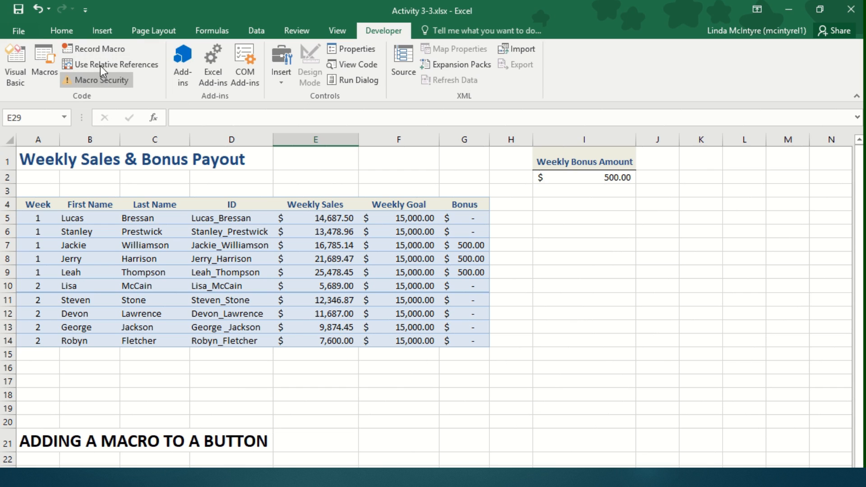
click(283, 81)
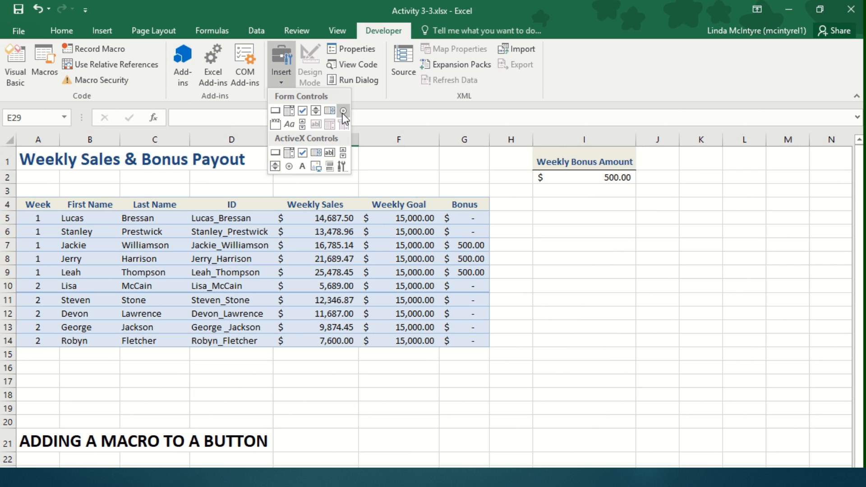
click(275, 110)
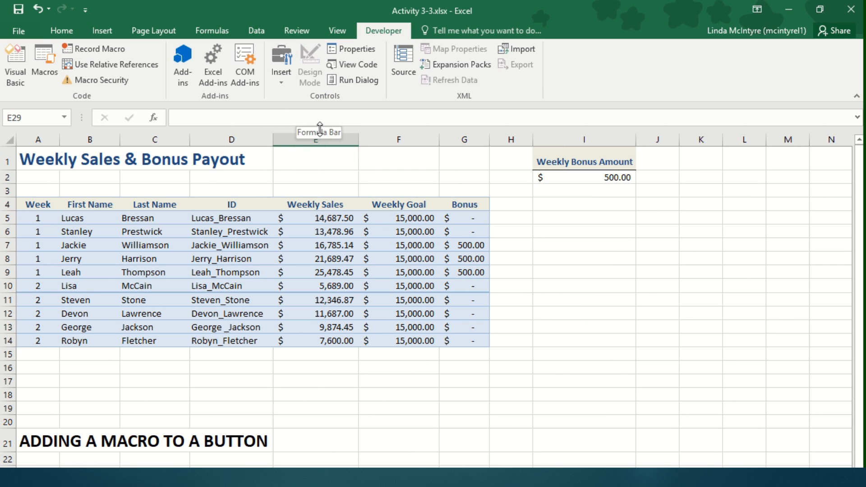
drag(535, 239, 689, 337)
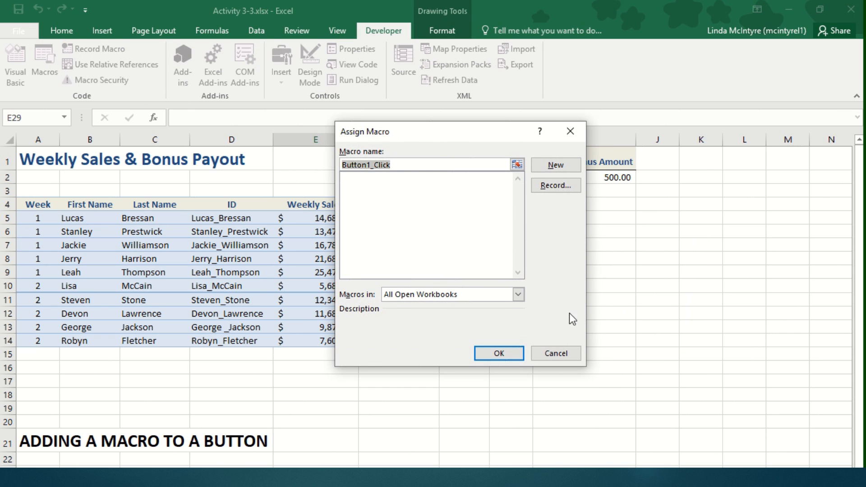
- Name the macro being assigned to the button Add_Subtotal
click(389, 164)
text(Add)
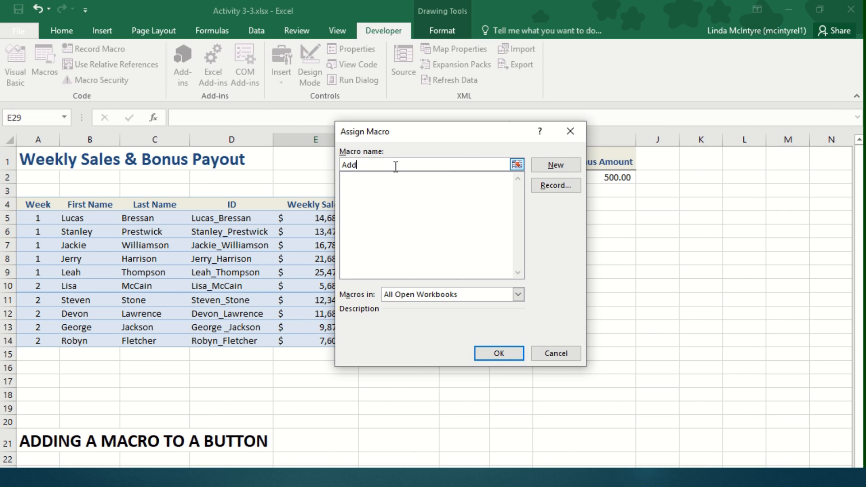
text( Subtotals)
key(BackSpace)
key(BackSpace)
key(BackSpace)
key(BackSpace)
key(BackSpace)
key(BackSpace)
key(BackSpace)
key(BackSpace)
key(BackSpace)
key(BackSpace)
text(_Subtotal)
- Start recording the macro in This Workbook with the description "Add a Subtotal to a dataset"
click(561, 186)
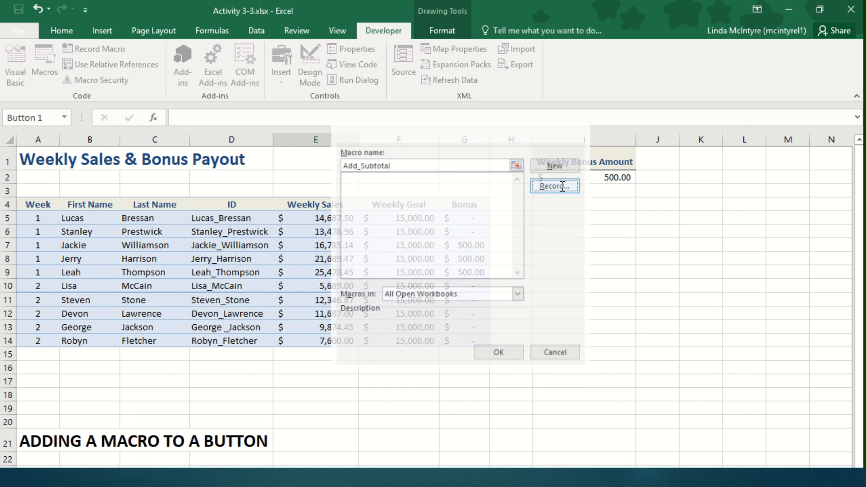
click(382, 285)
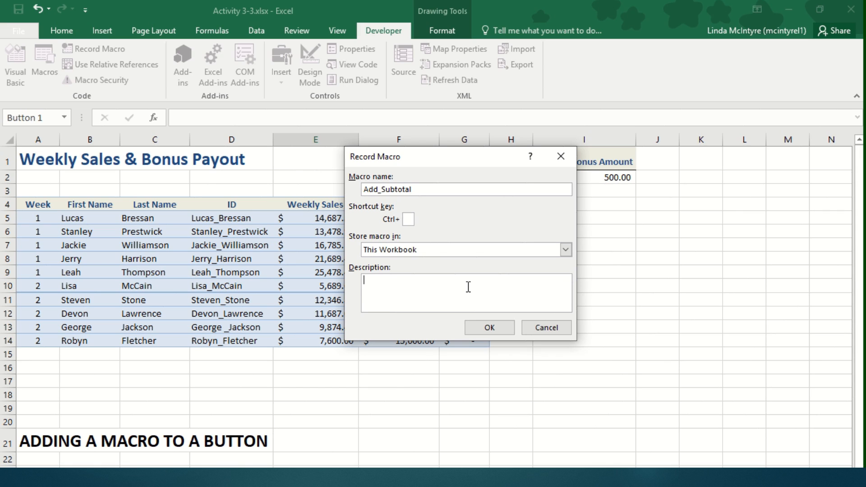
text(Add a Subtotal to a dataset)
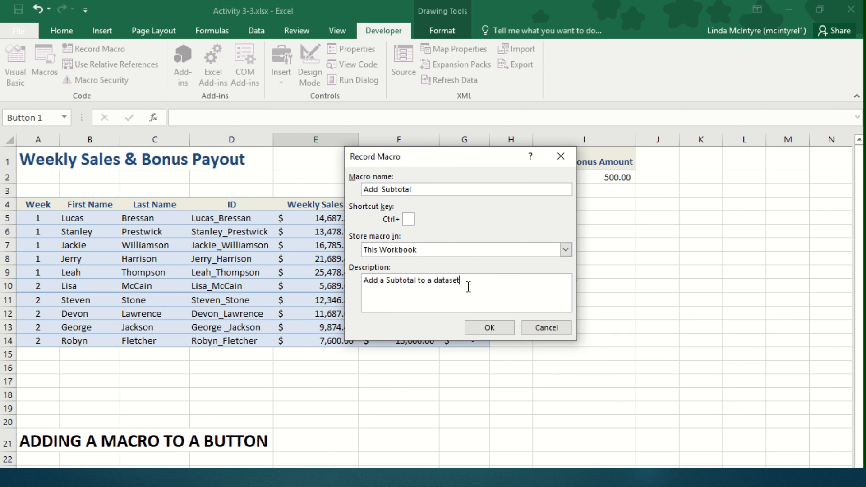
click(489, 328)
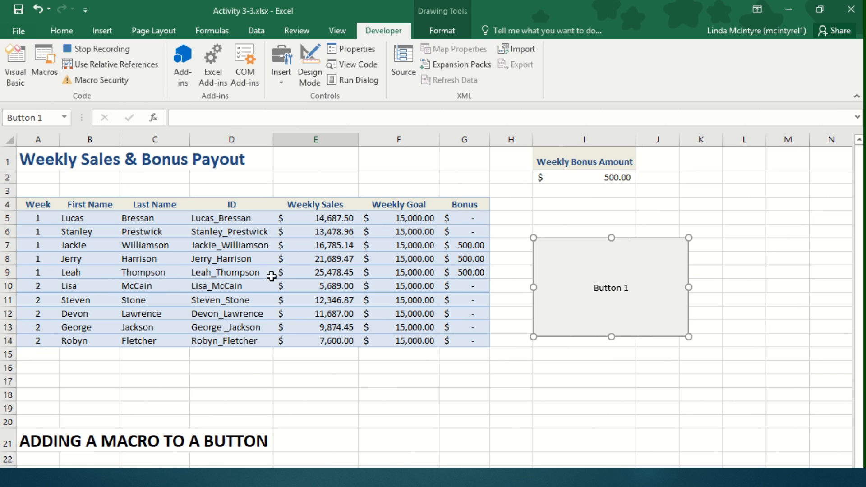
- Subtotal the sales table at each change in Week, using Sum on Weekly Sales, Weekly Goal and Bonus
click(145, 261)
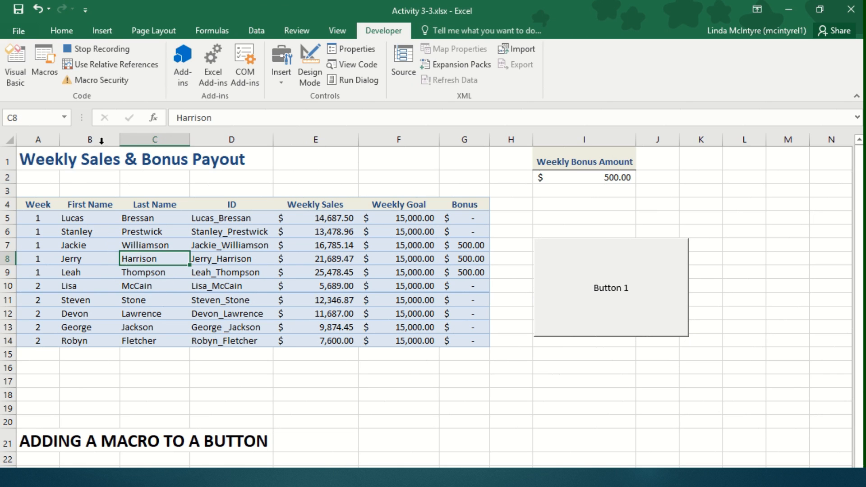
click(254, 31)
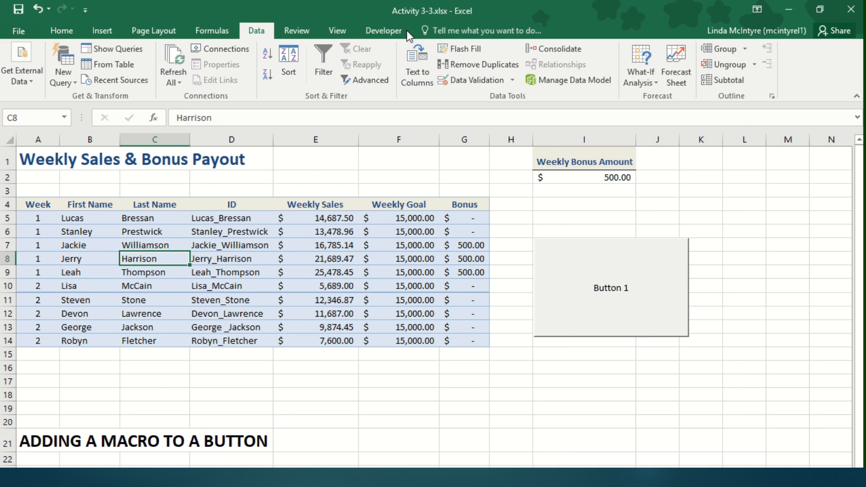
click(737, 81)
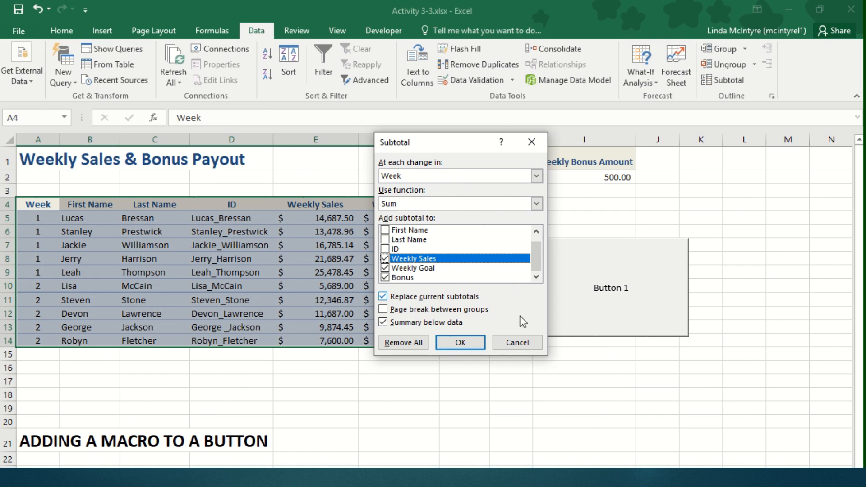
click(459, 344)
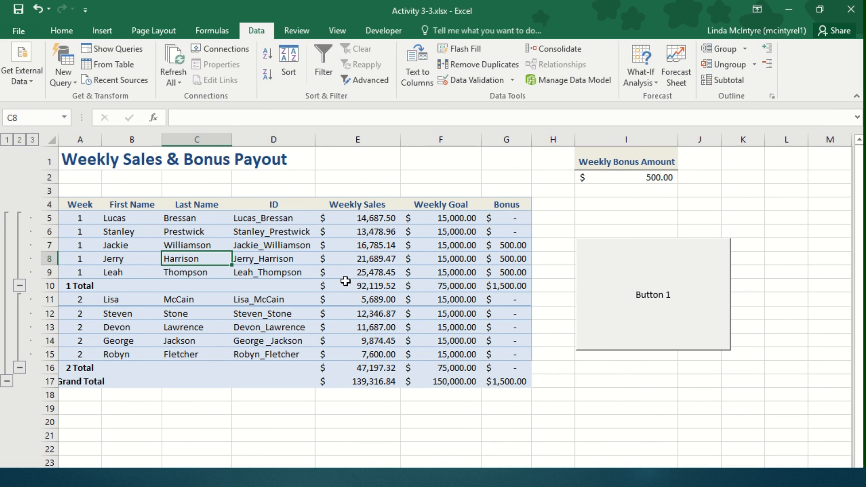
- Stop recording the macro and test it by running it from the new button
click(384, 32)
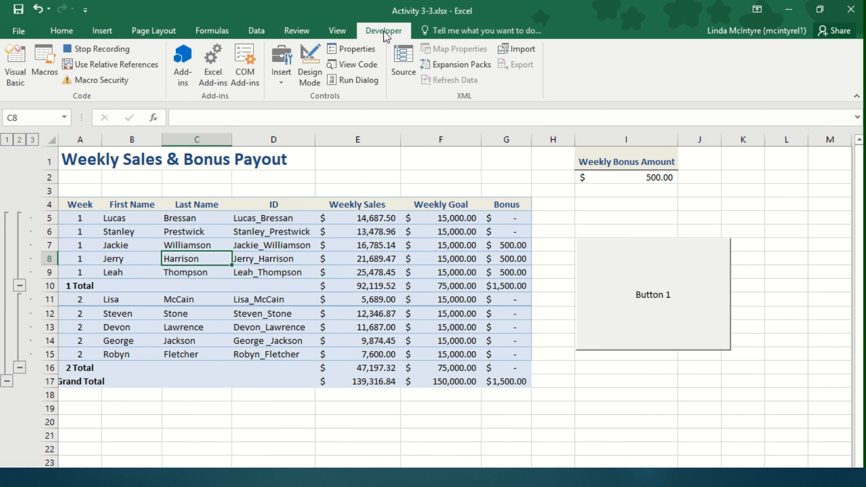
click(95, 49)
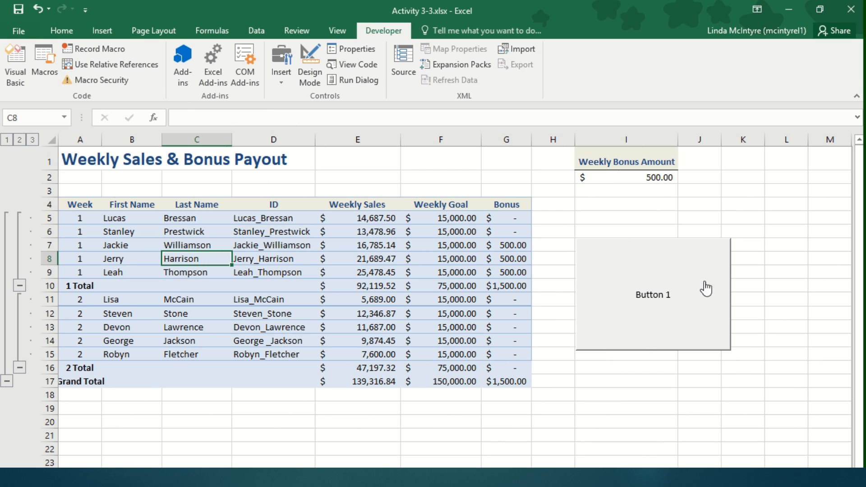
click(651, 339)
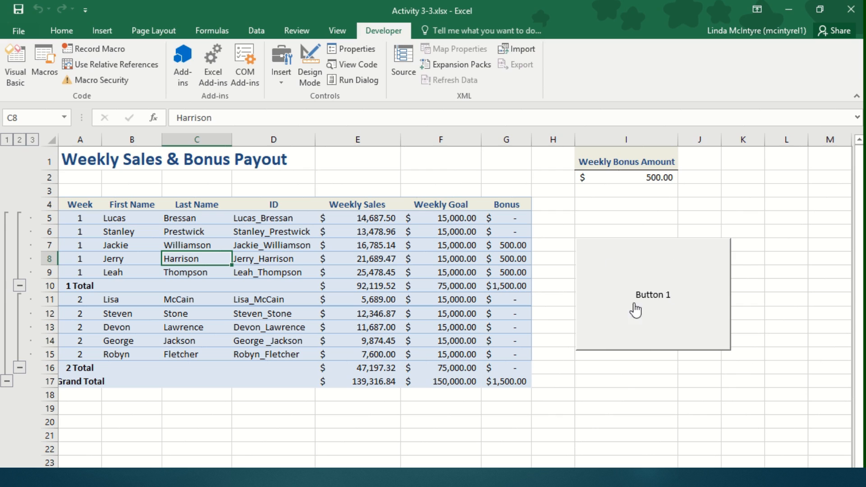
- Change the button's label to "Add Subtotals" and reduce its height to just over two rows
right_click(629, 273)
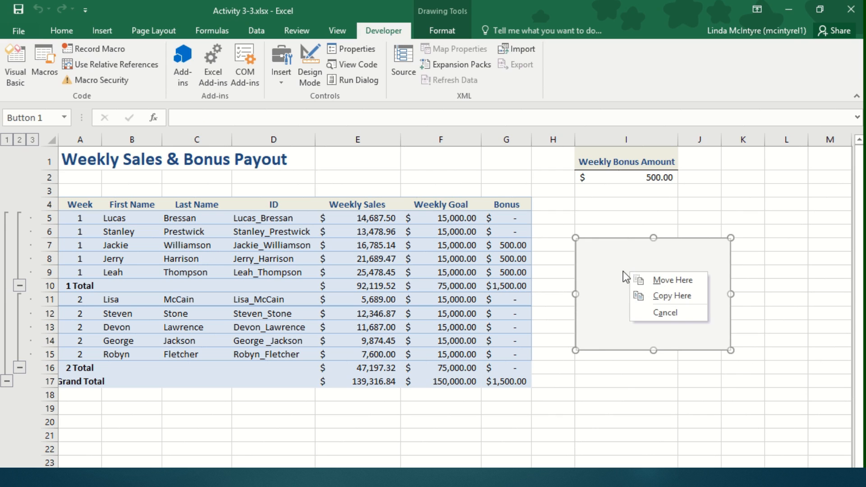
click(625, 274)
right_click(625, 259)
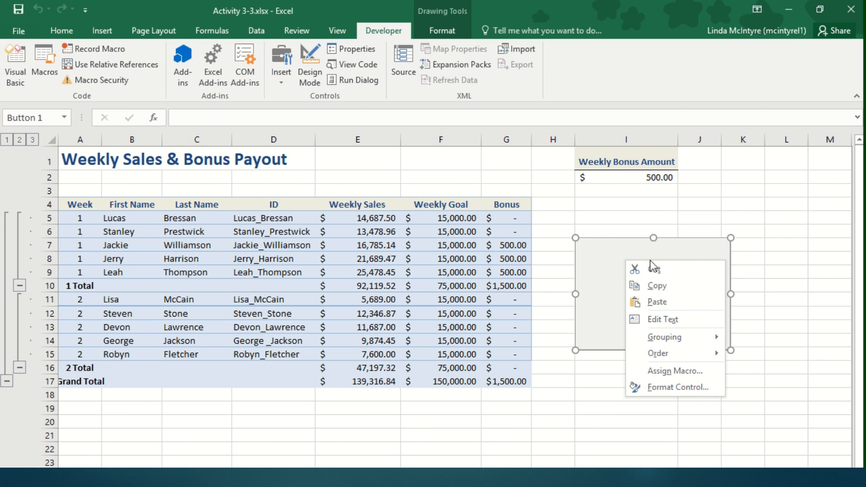
click(659, 319)
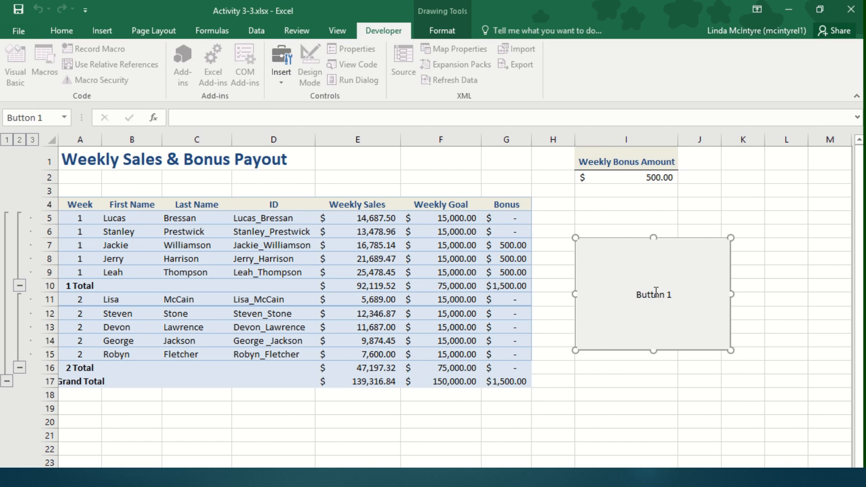
key(ctrl+a)
key(BackSpace)
text(Add Subtotals)
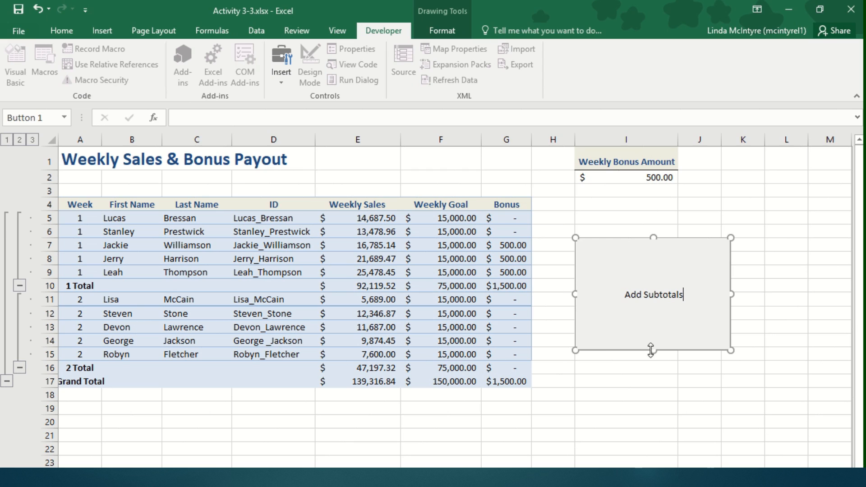
drag(653, 351, 654, 271)
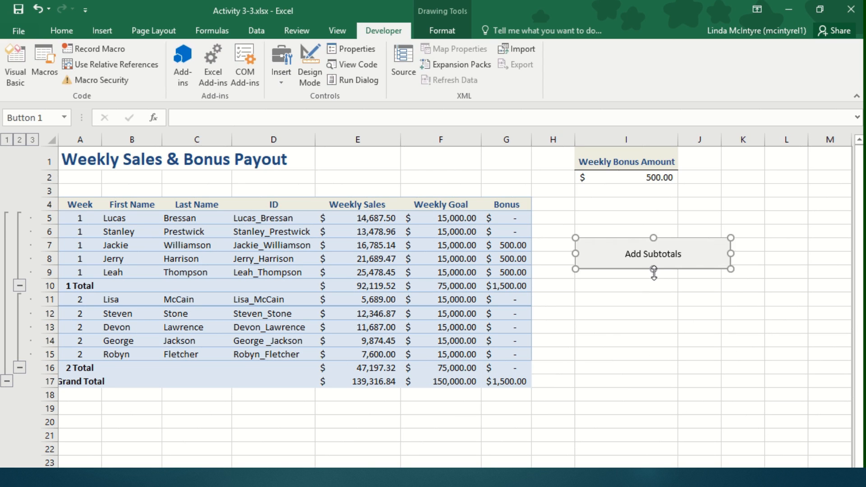
- Format the Add Subtotals button's text as bold 14-point Arial in blue
right_click(634, 255)
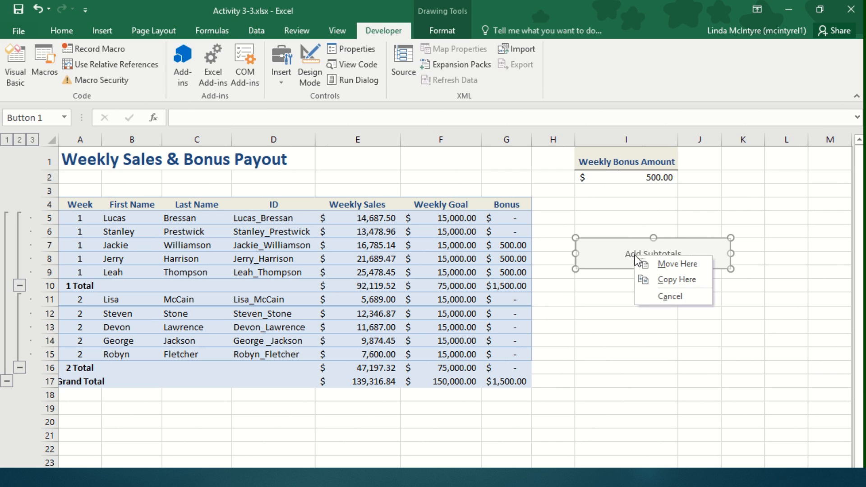
click(617, 252)
right_click(611, 252)
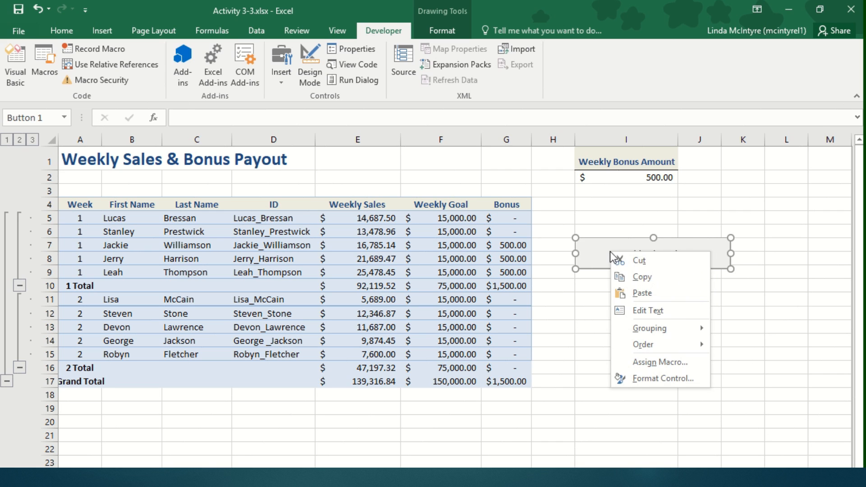
click(648, 380)
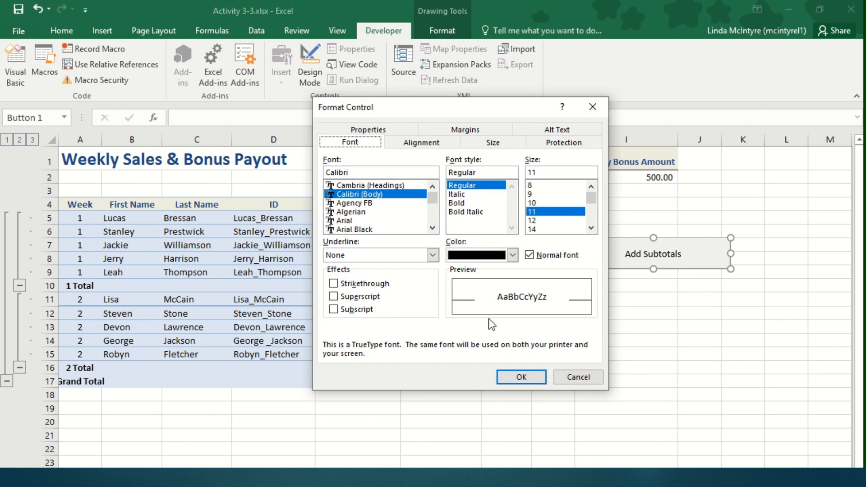
click(513, 256)
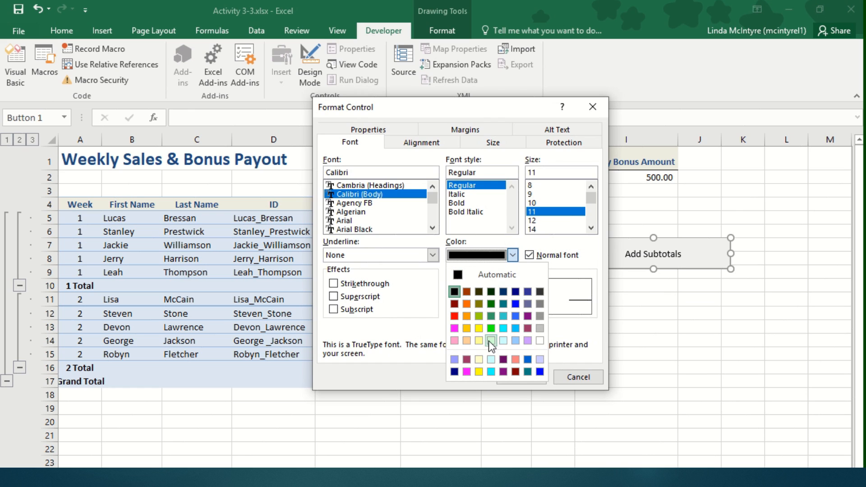
click(515, 303)
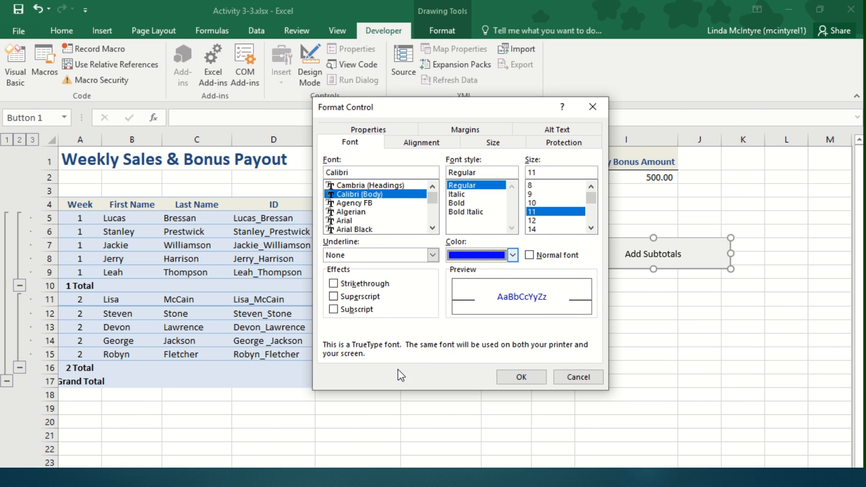
click(348, 221)
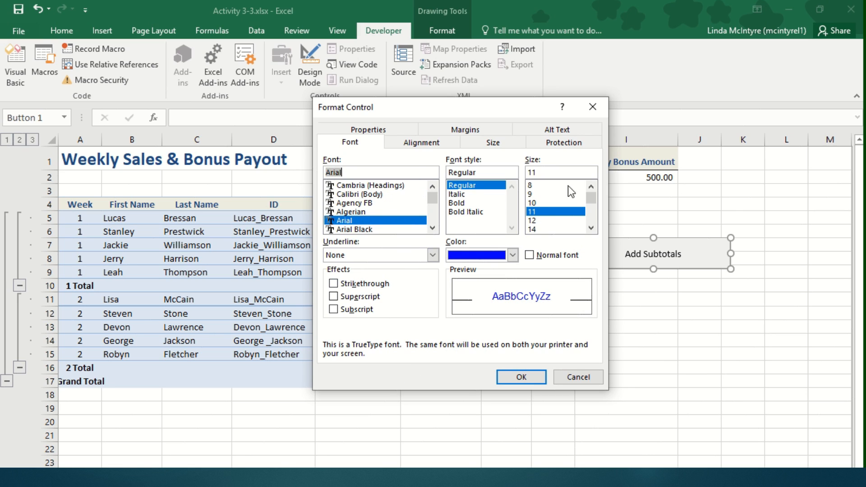
click(533, 229)
click(465, 206)
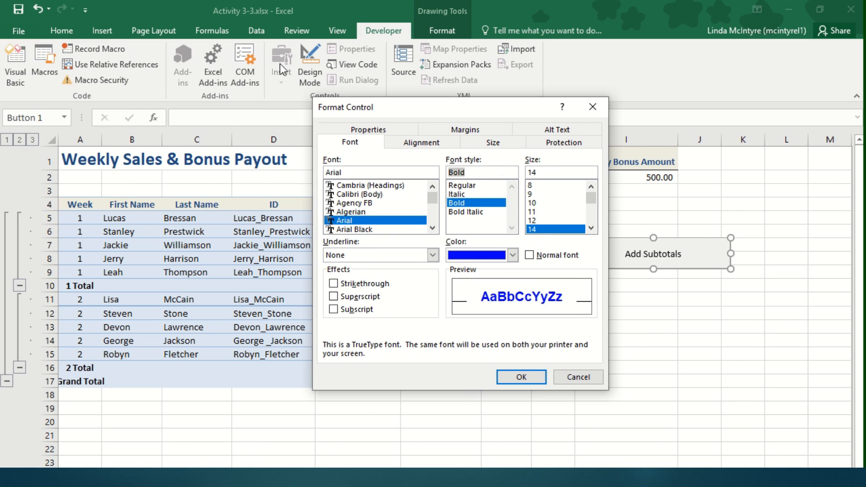
click(564, 129)
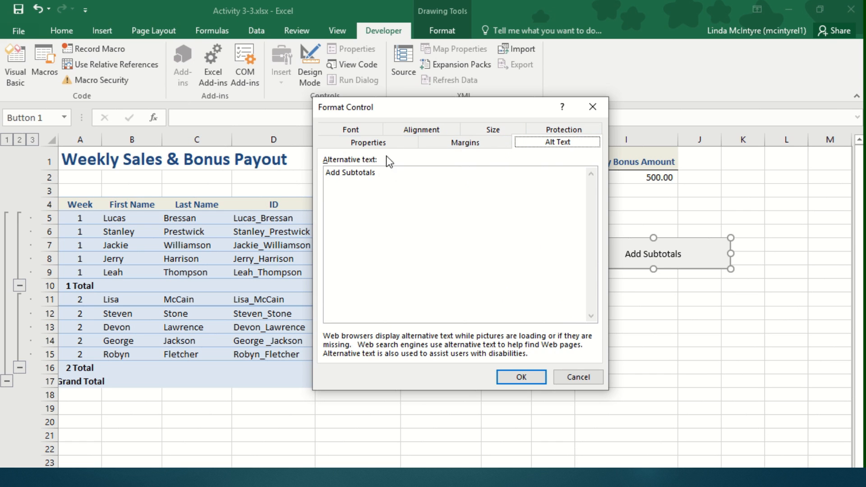
click(350, 130)
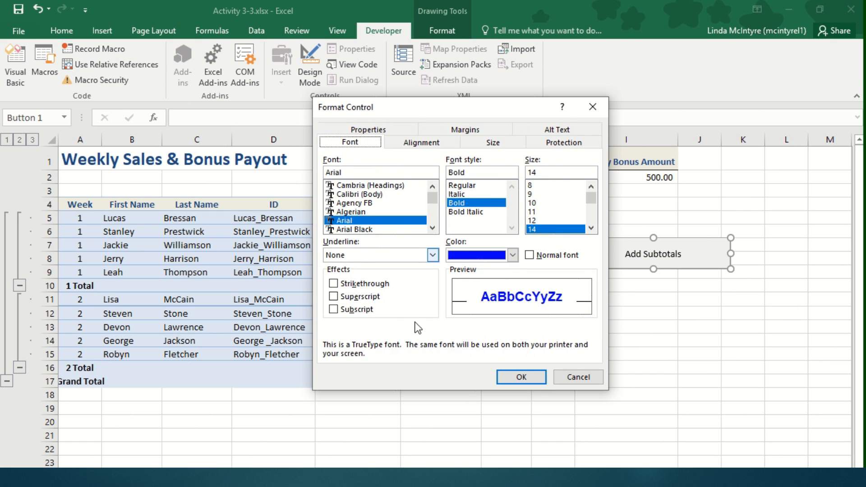
click(523, 378)
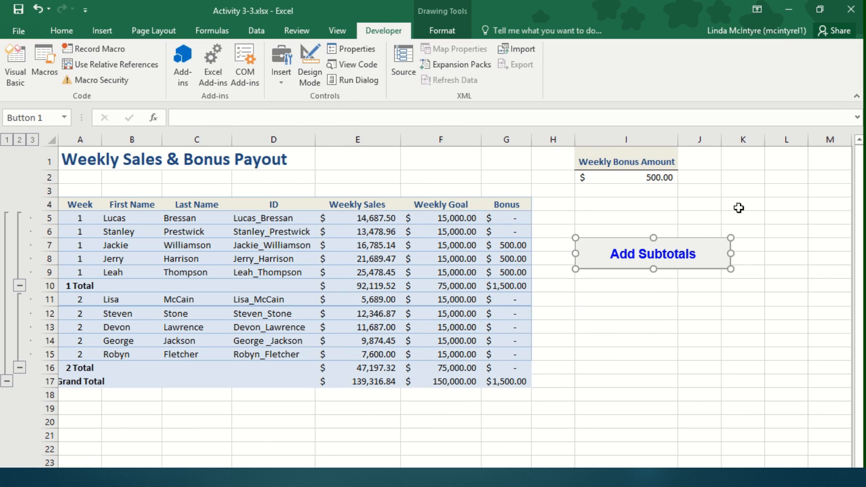
click(652, 328)
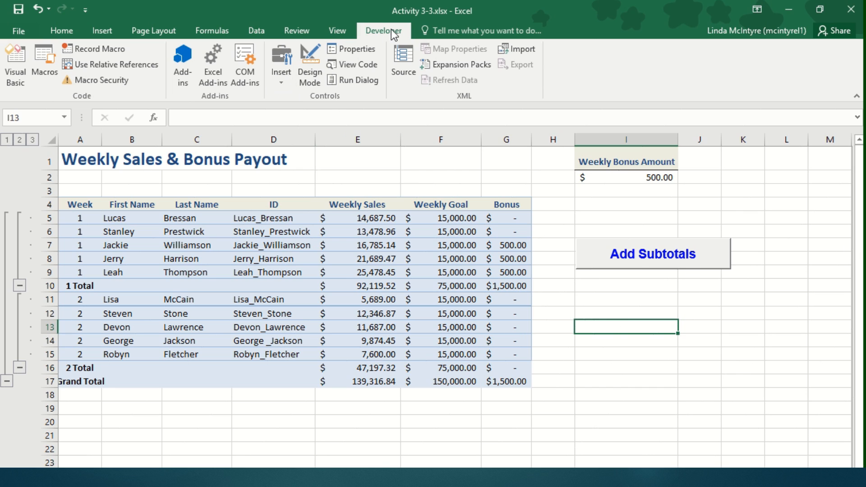
- Draw a second form button of the same width just below Add Subtotals and name its macro Remove_Subtotal
click(275, 81)
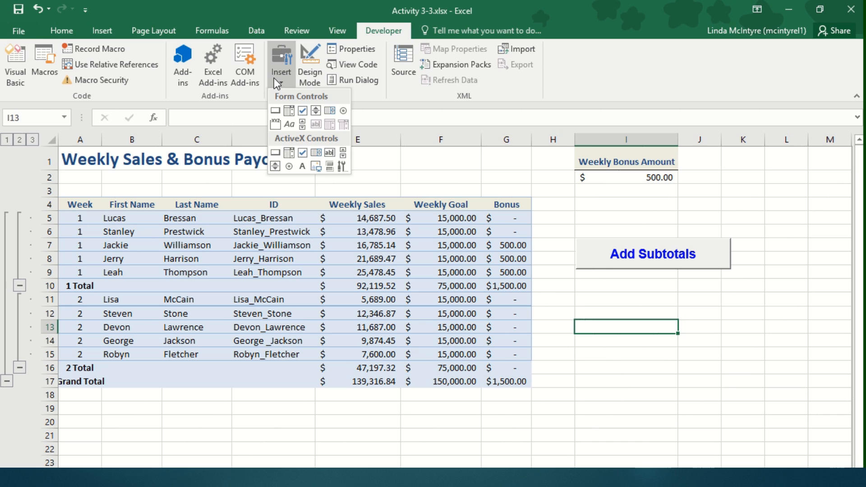
click(274, 111)
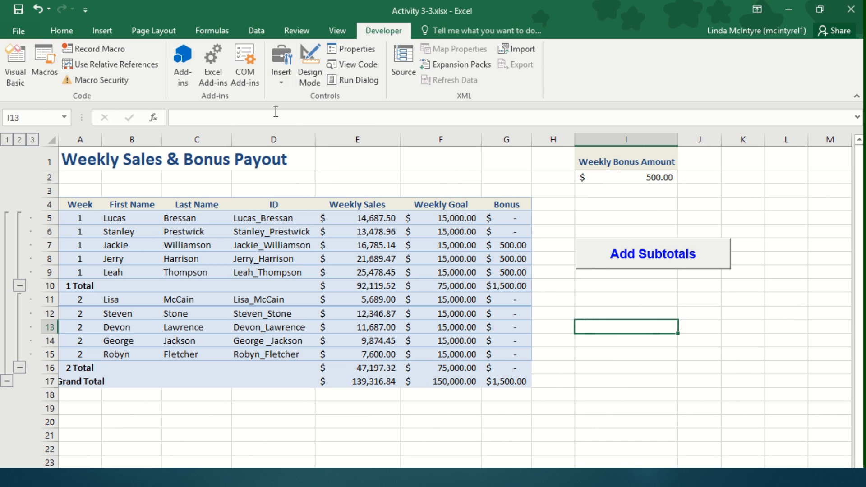
mouse_move(575, 280)
mouse_down()
mouse_move(728, 326)
mouse_move(731, 315)
mouse_up()
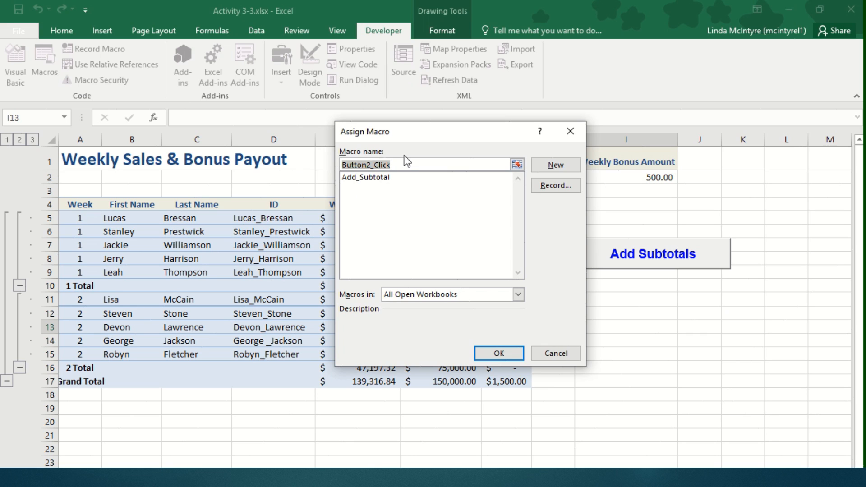
text(Remove_Subtotal)
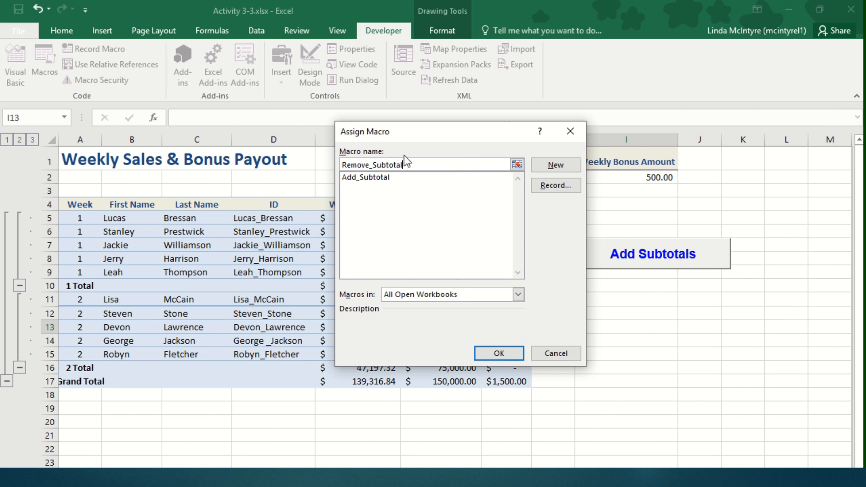
- Start recording the macro in This Workbook with the description "This will remove the subtotals from a dataset"
click(561, 185)
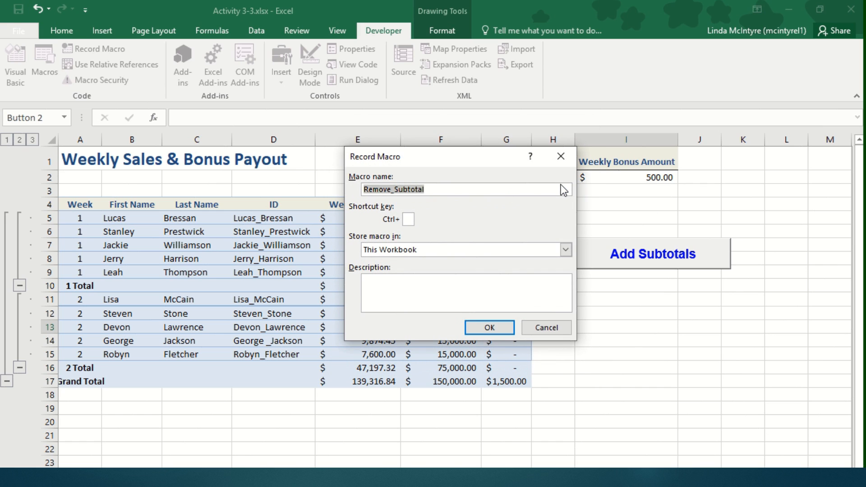
click(394, 292)
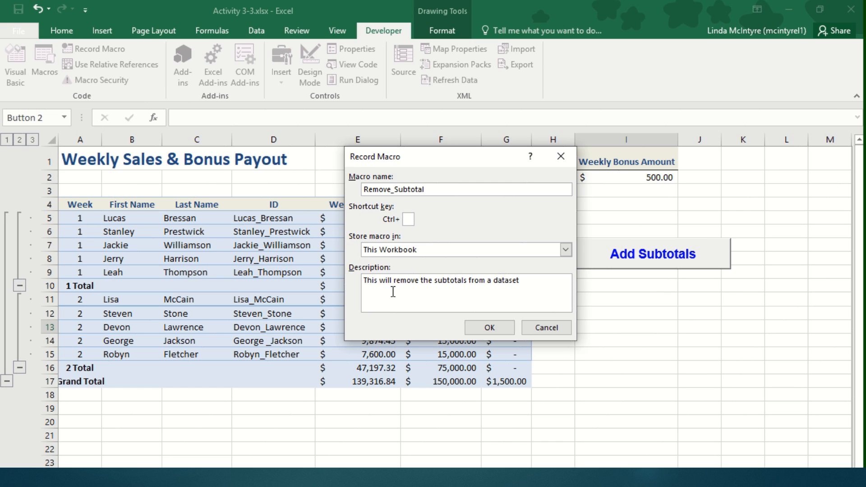
click(506, 327)
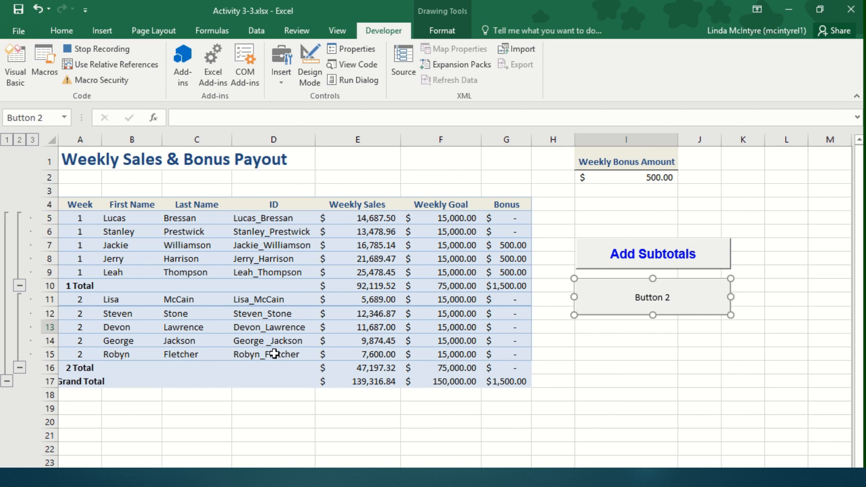
- Remove all subtotals from the sales table
click(210, 269)
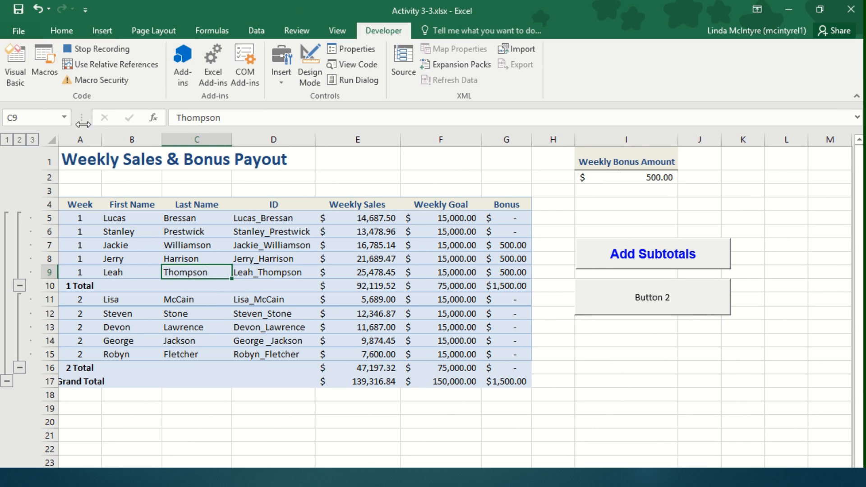
click(256, 30)
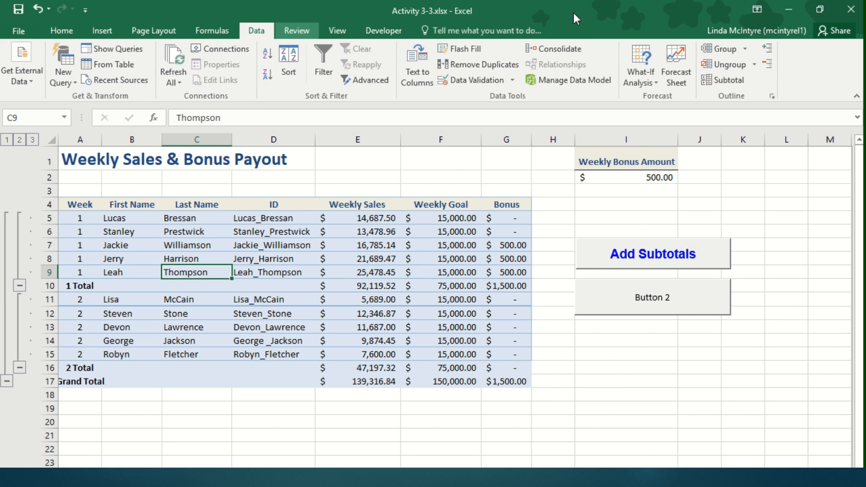
click(741, 83)
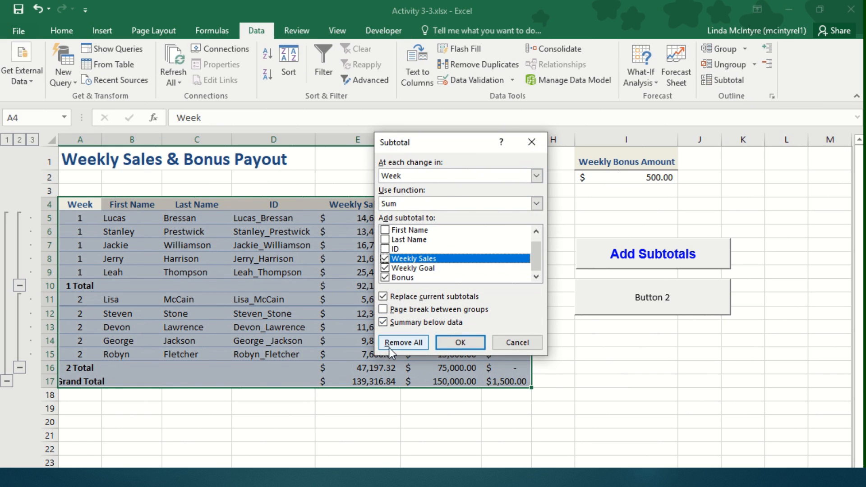
click(394, 343)
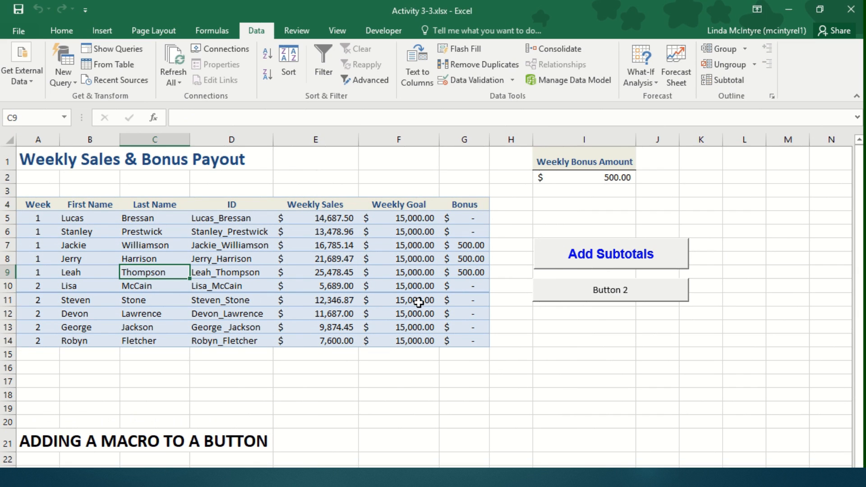
- Stop recording the macro and test both buttons by adding and removing the subtotals
click(383, 31)
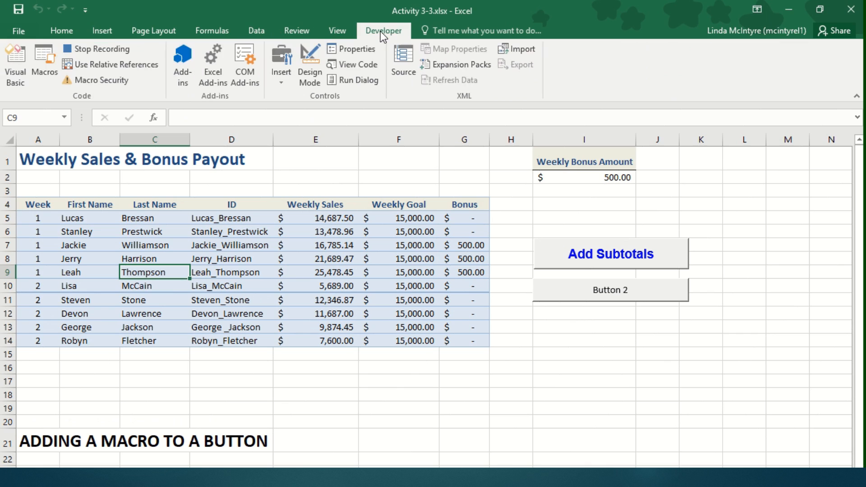
click(103, 48)
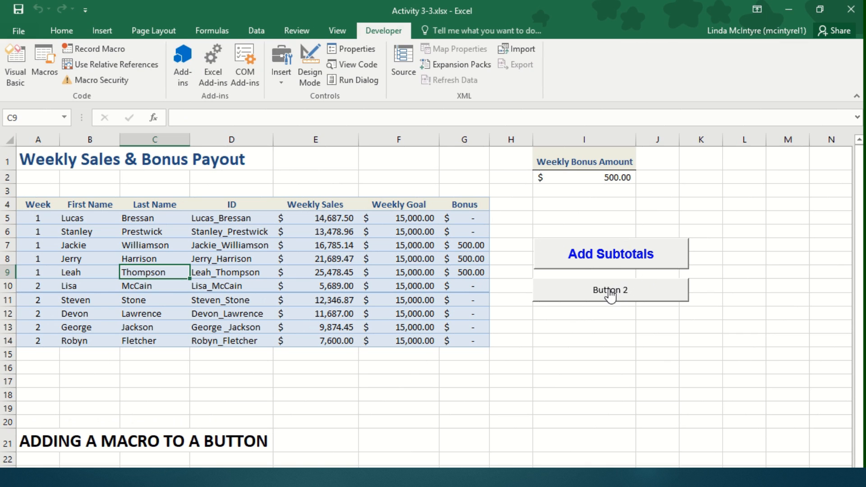
click(617, 255)
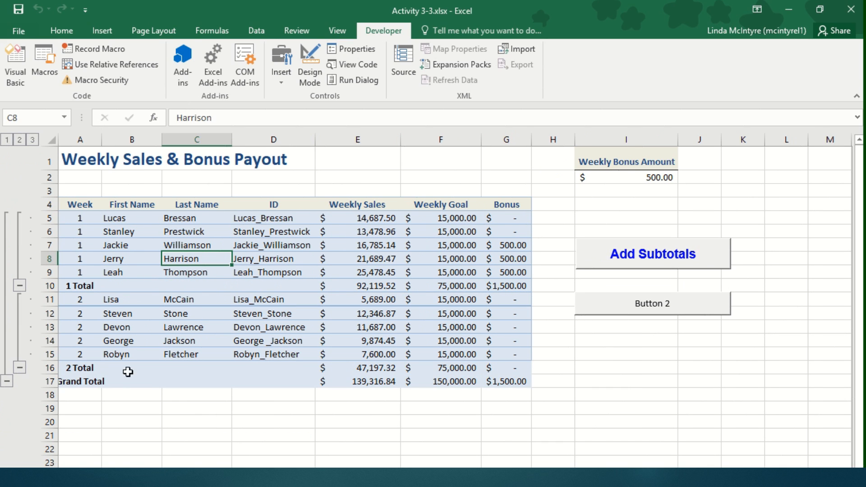
click(659, 305)
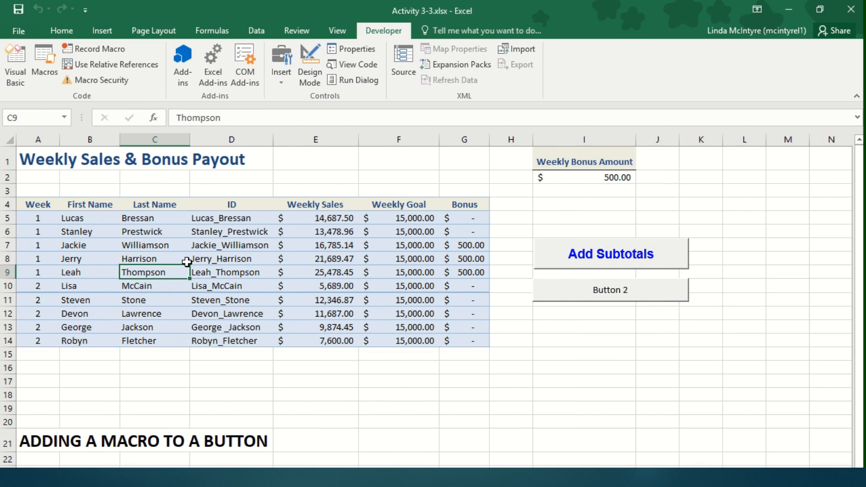
- Change the second button's label to "Remove Subtotals"
right_click(613, 291)
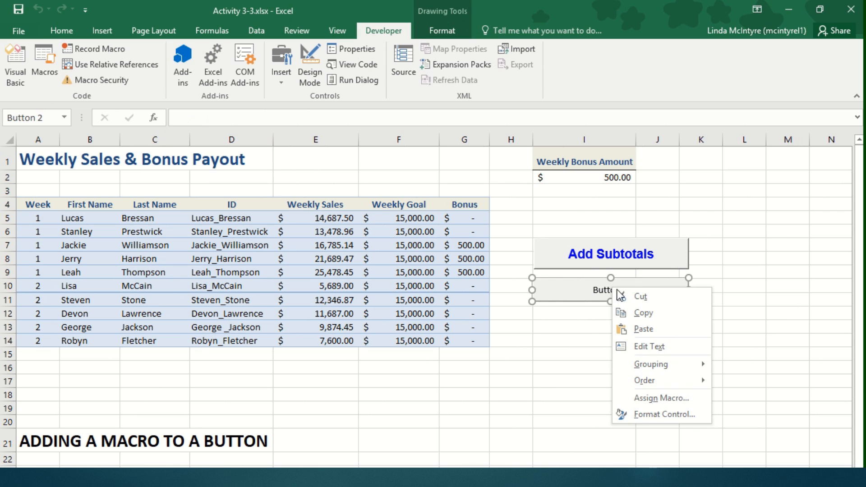
click(632, 347)
key(Delete)
key(Delete)
key(Delete)
key(Delete)
key(Delete)
key(Delete)
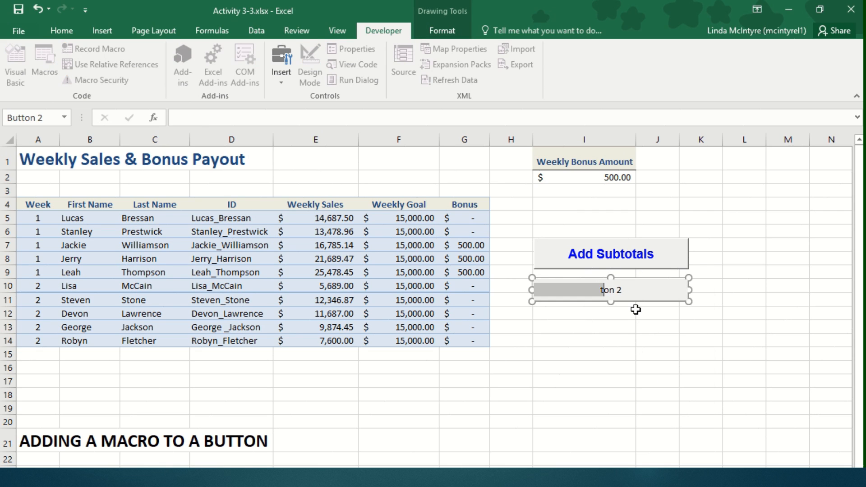
text(Re)
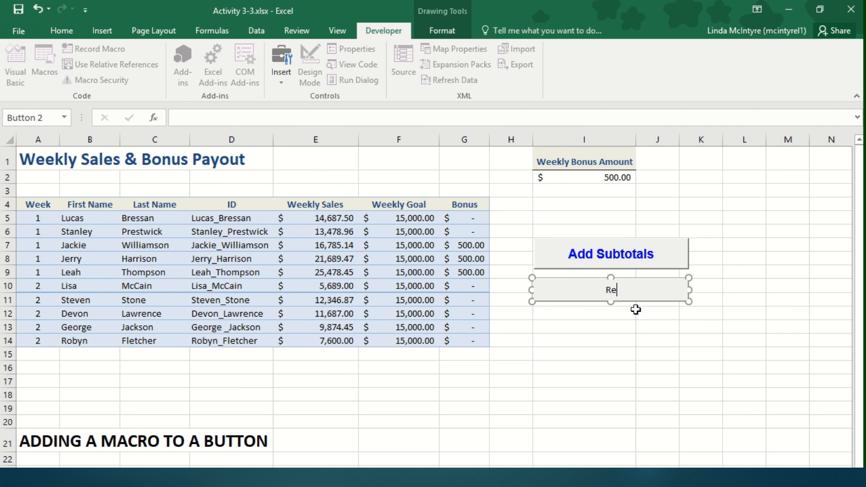
text(move Subtotals)
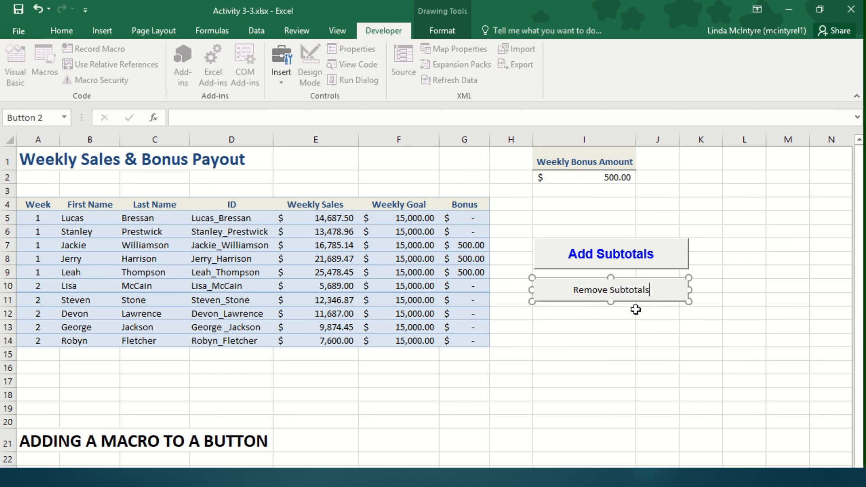
- Set the second button's label font to bold 14-point Arial in dark red
right_click(559, 288)
click(602, 416)
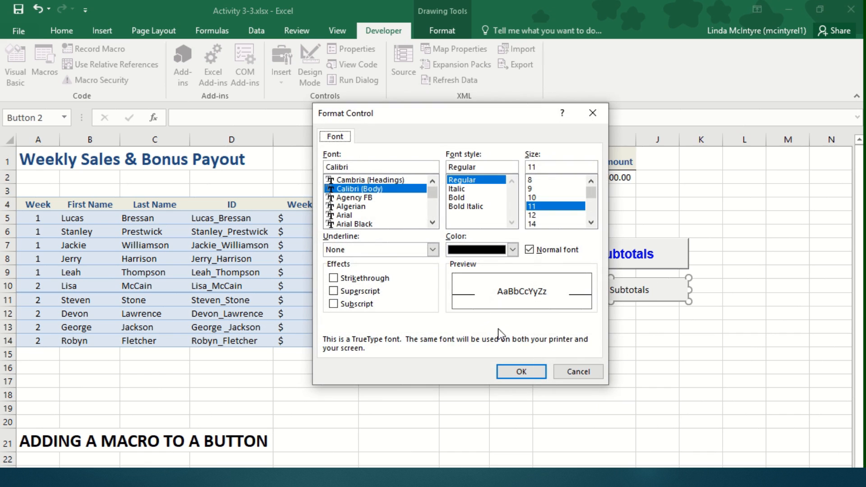
click(513, 249)
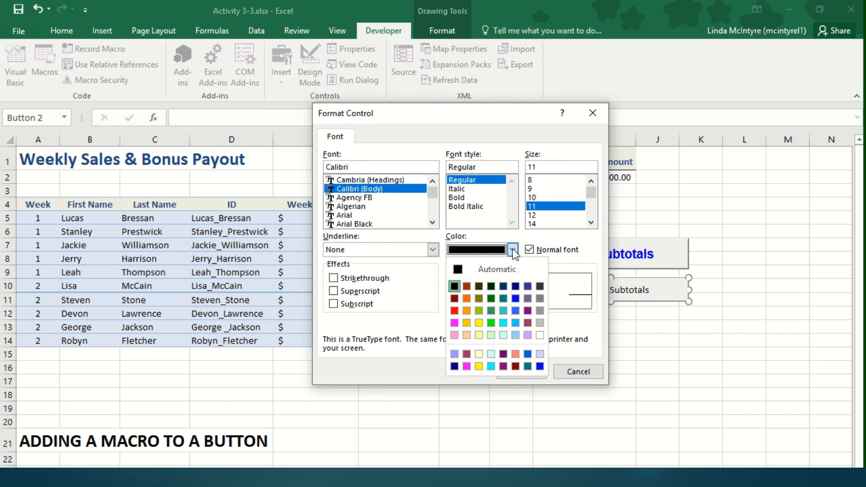
click(515, 366)
click(458, 198)
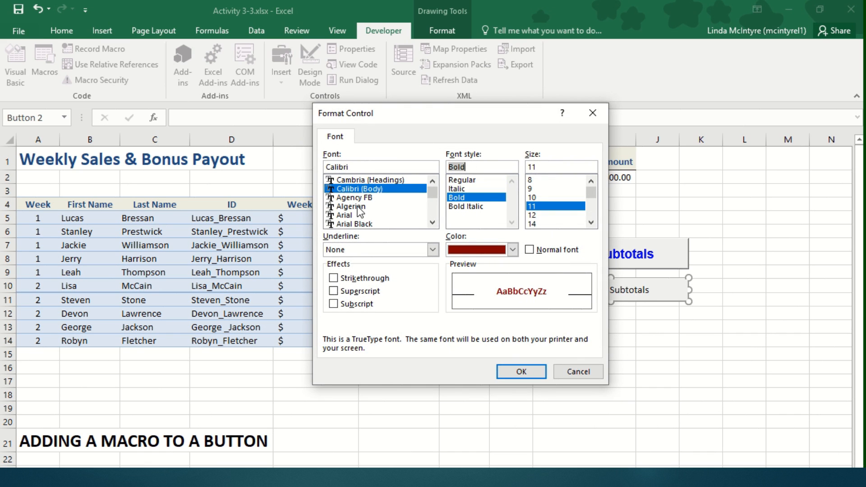
click(344, 216)
click(533, 224)
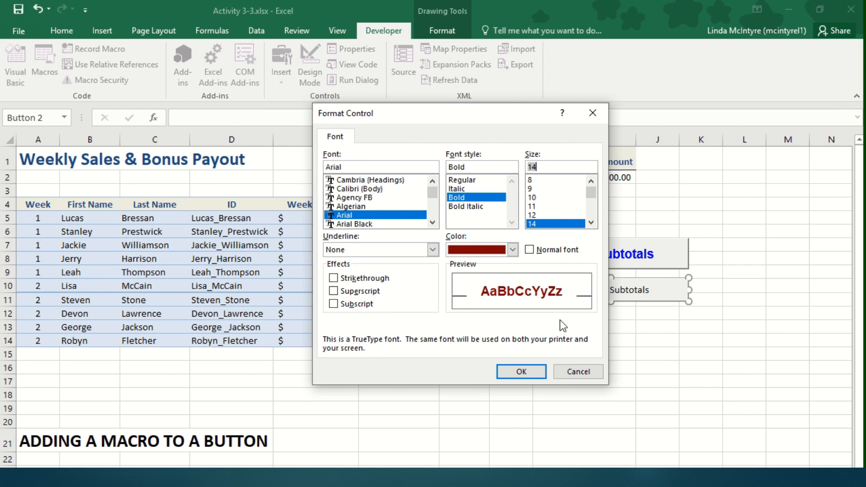
click(522, 371)
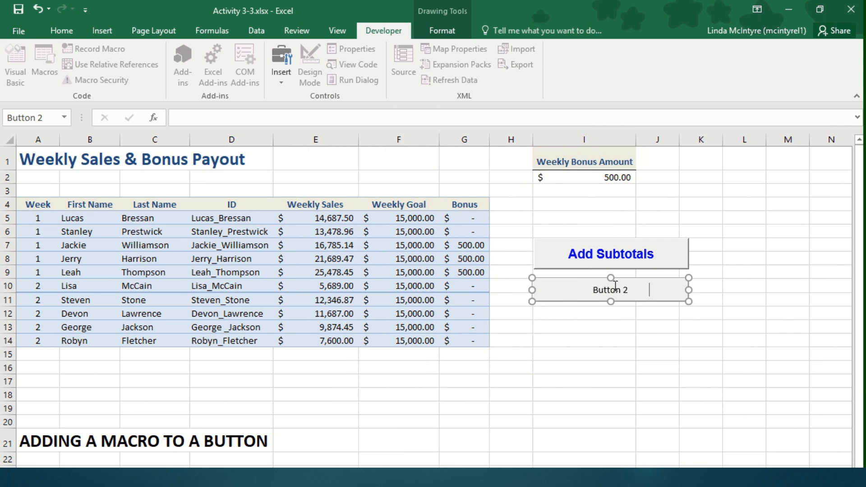
- Finish relabelling the second button as "Remove Subtotals" and run its macro
click(589, 337)
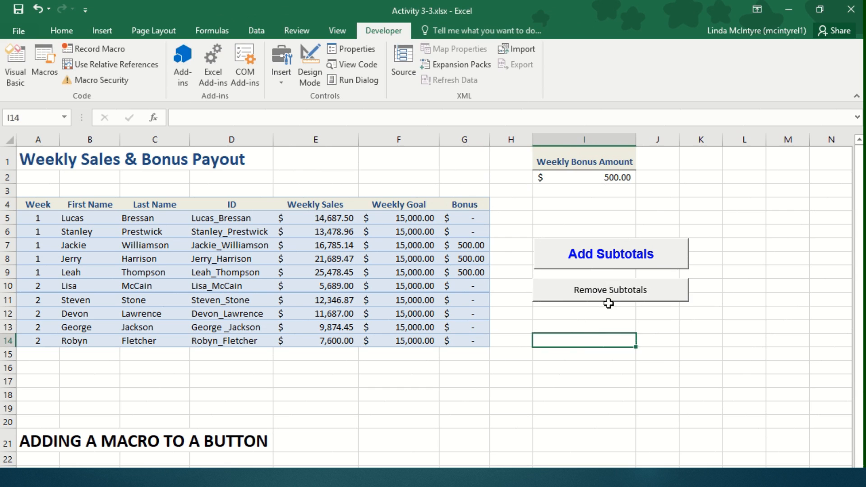
click(607, 298)
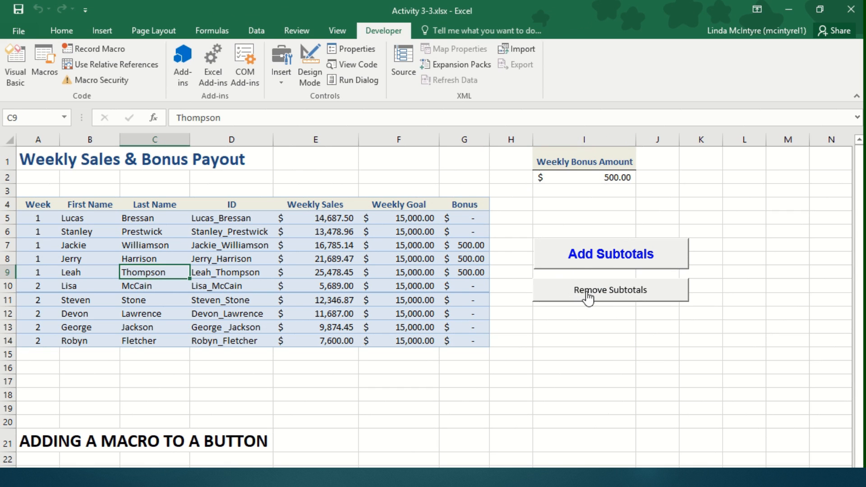
- Format the "Remove Subtotals" button's label text as bold 14-point Arial in dark red
right_click(588, 294)
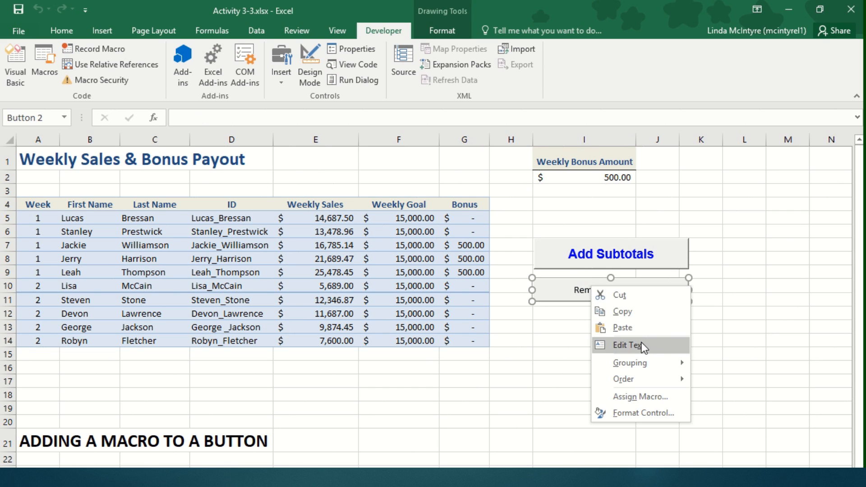
click(628, 345)
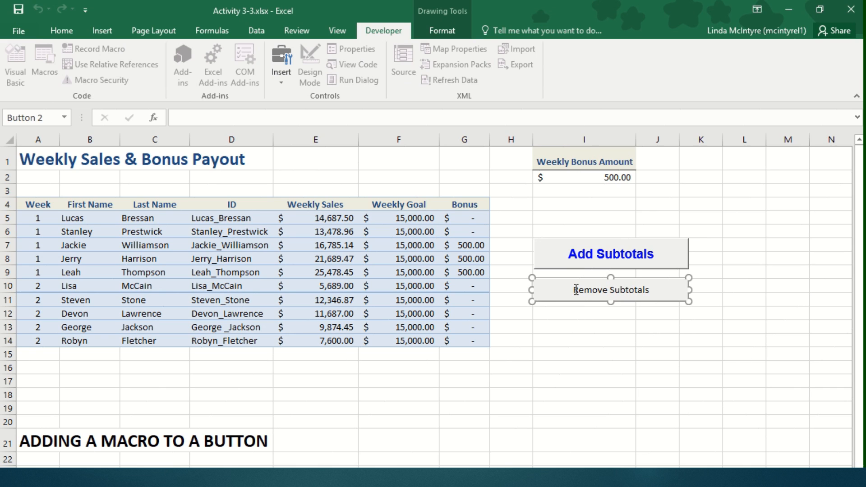
drag(576, 290, 652, 291)
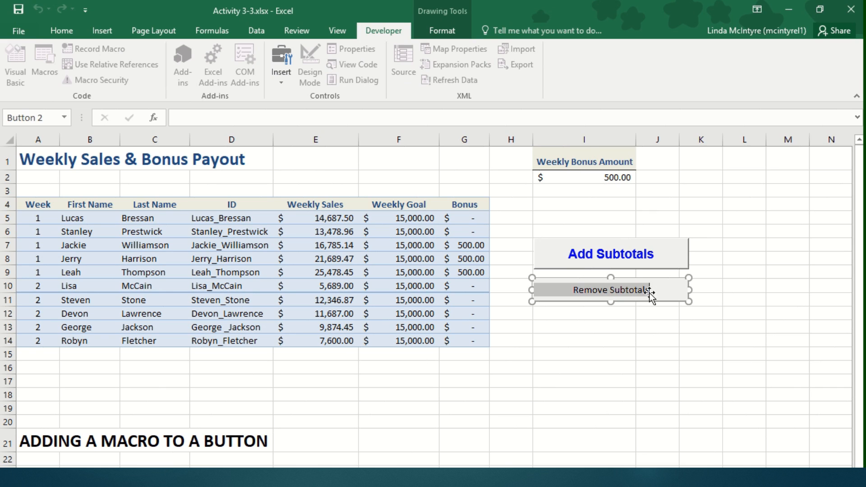
right_click(668, 293)
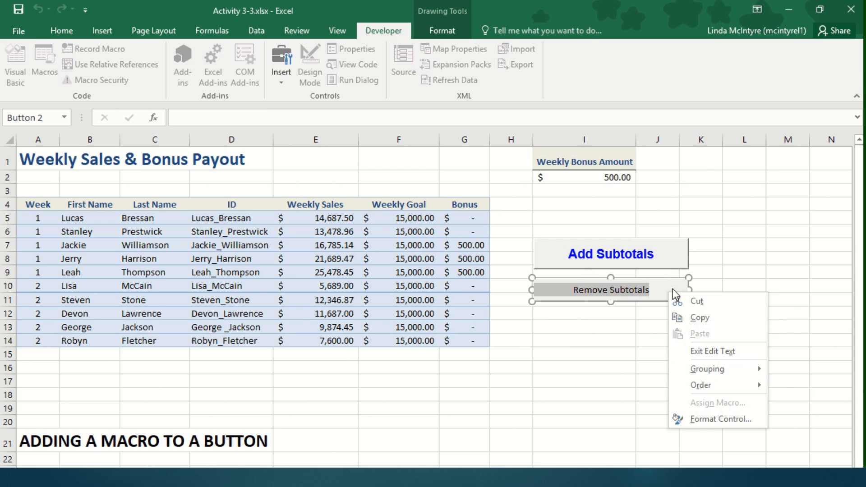
click(720, 424)
click(513, 250)
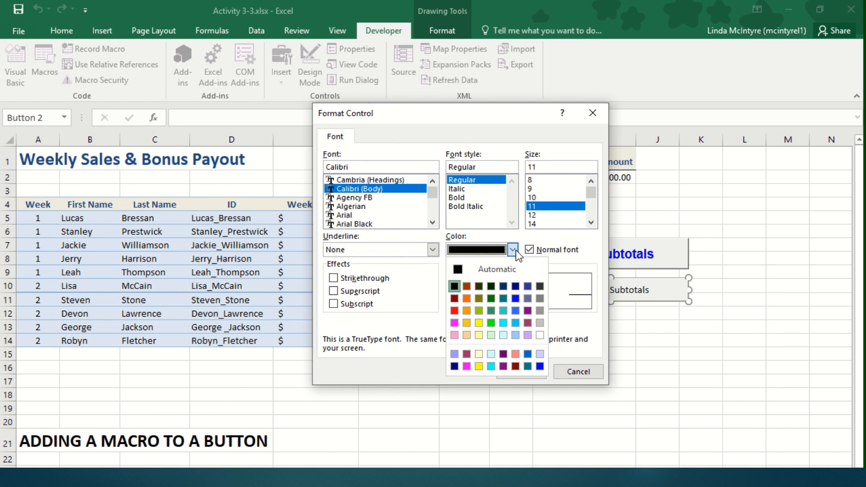
click(515, 366)
click(534, 224)
click(460, 198)
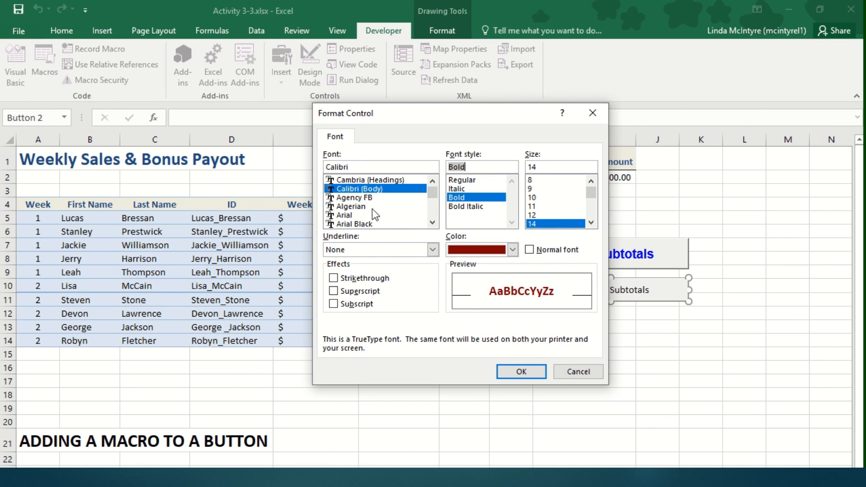
click(344, 216)
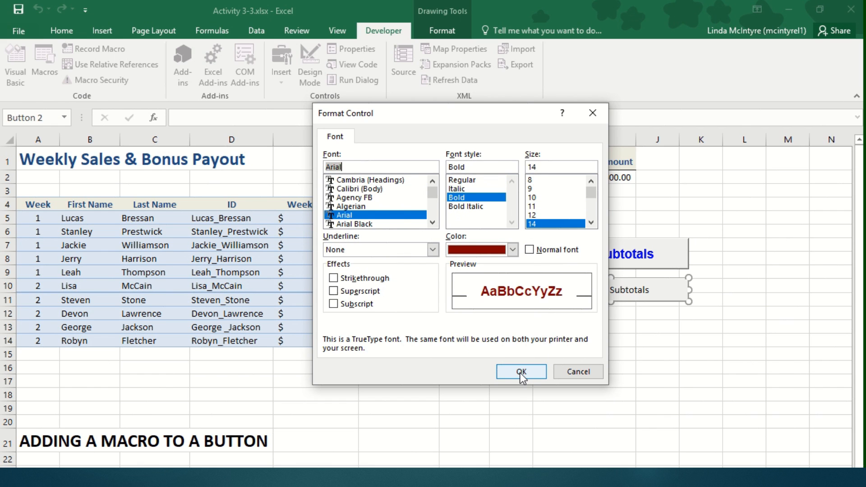
click(521, 372)
click(614, 341)
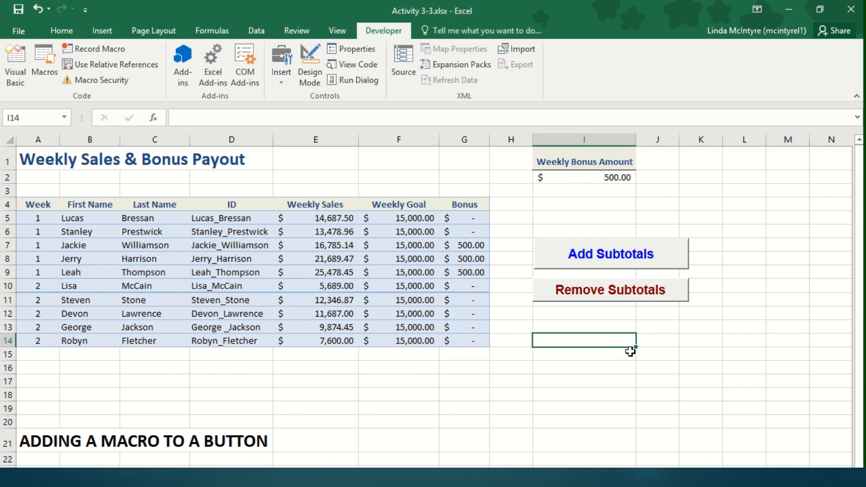
- Test the two formatted buttons by adding subtotals to the sales table and removing them again
click(589, 254)
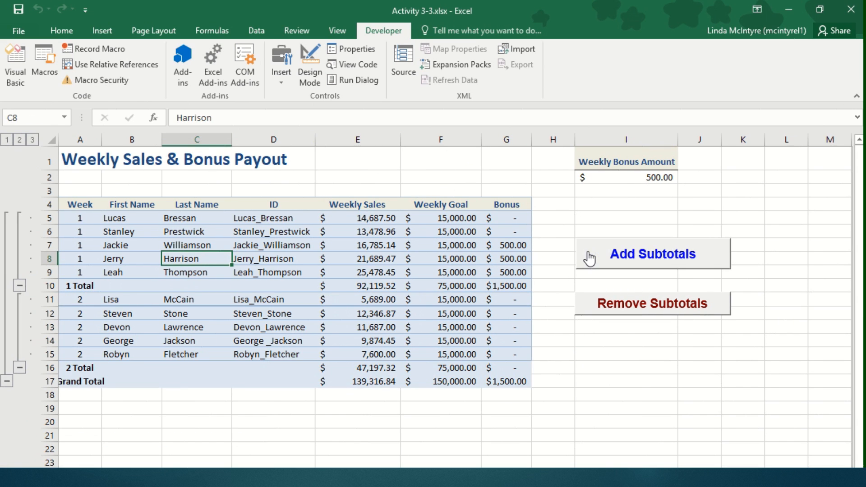
click(612, 310)
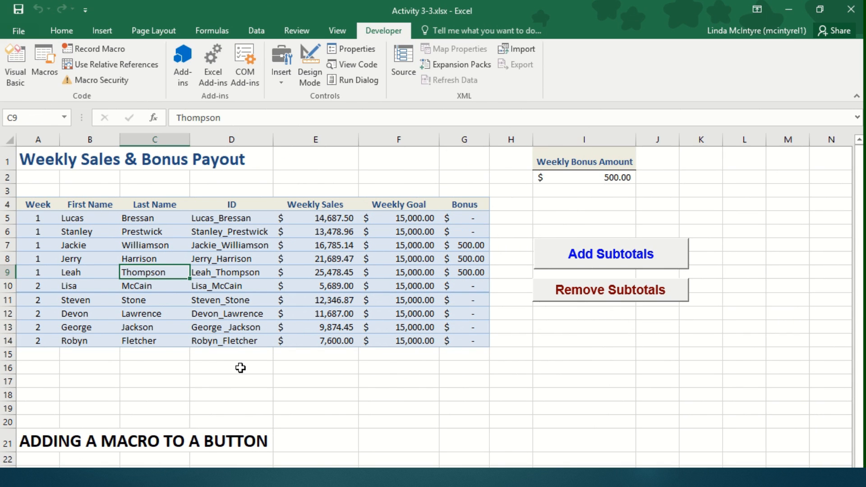